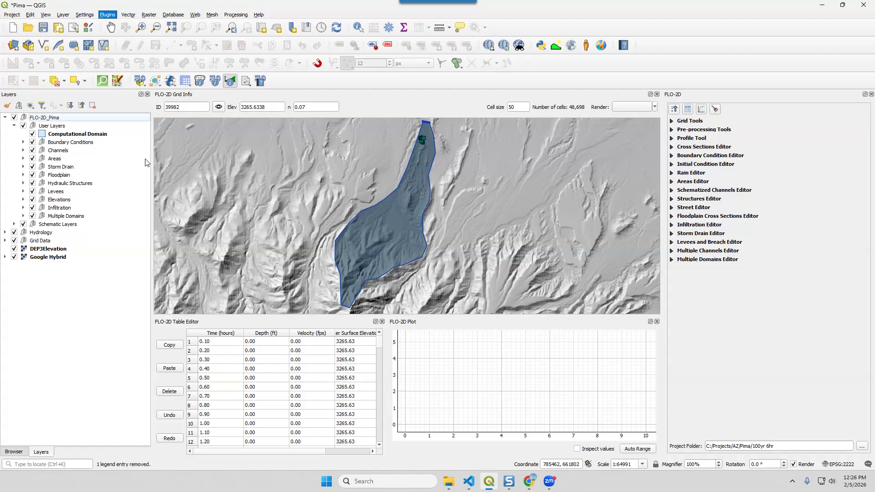
# Review the FLO-2D repository's name and URL in the plugin settings
pyautogui.click(197, 175)
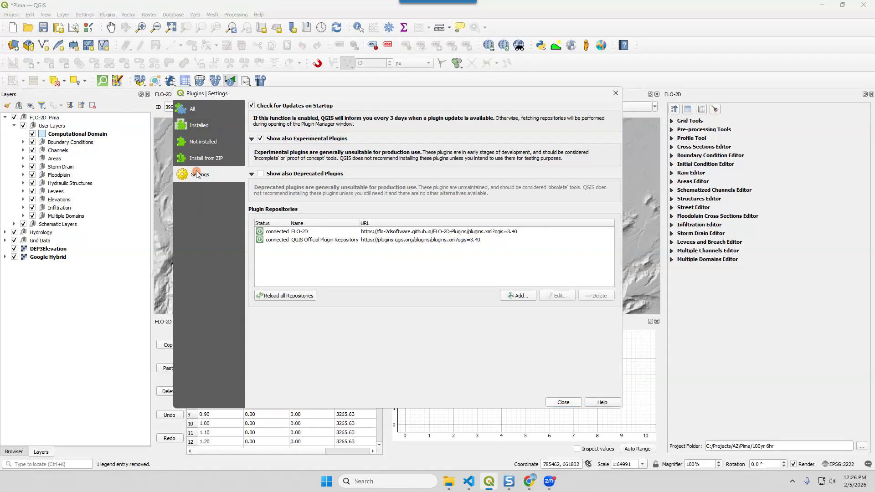
pyautogui.click(305, 233)
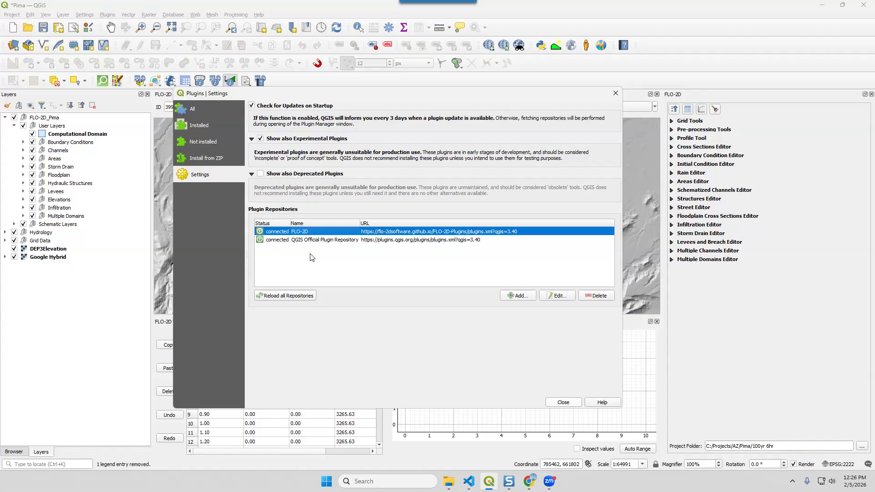
pyautogui.doubleClick(371, 232)
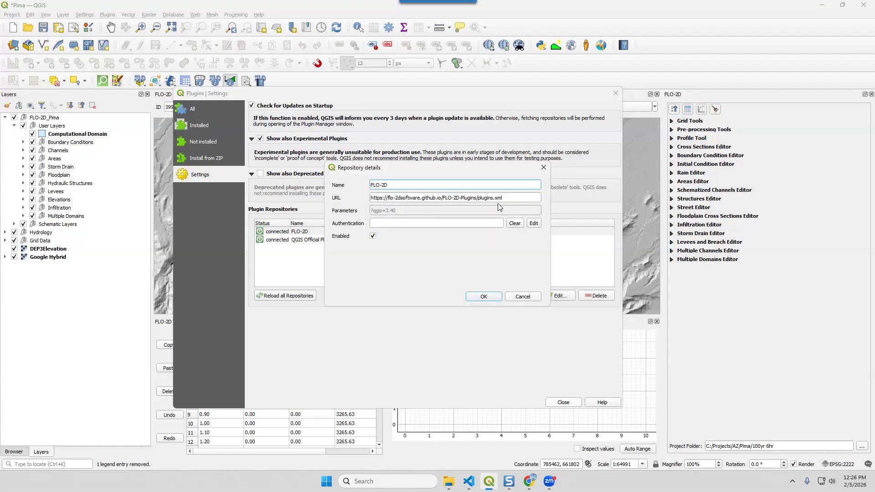
pyautogui.click(483, 297)
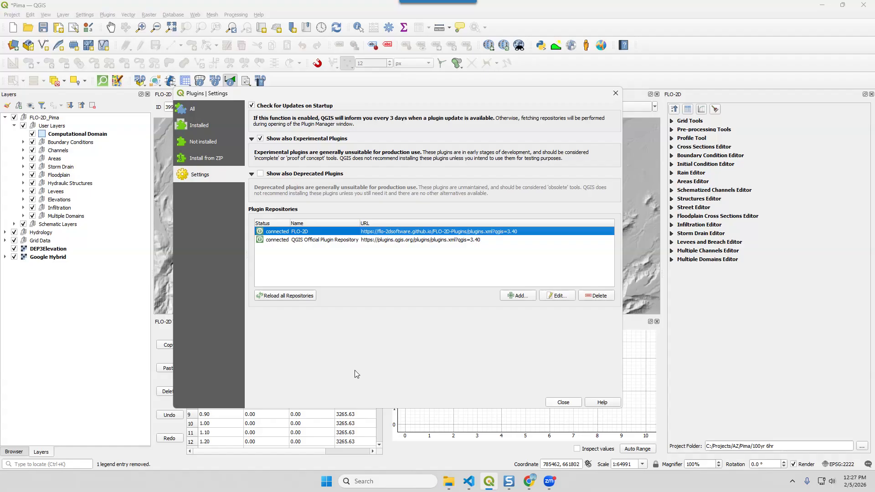
# Look up the installed FLO-2D plugins, search all plugins for "FLO-2D", and review the Gila and MapCrafter details
pyautogui.click(197, 126)
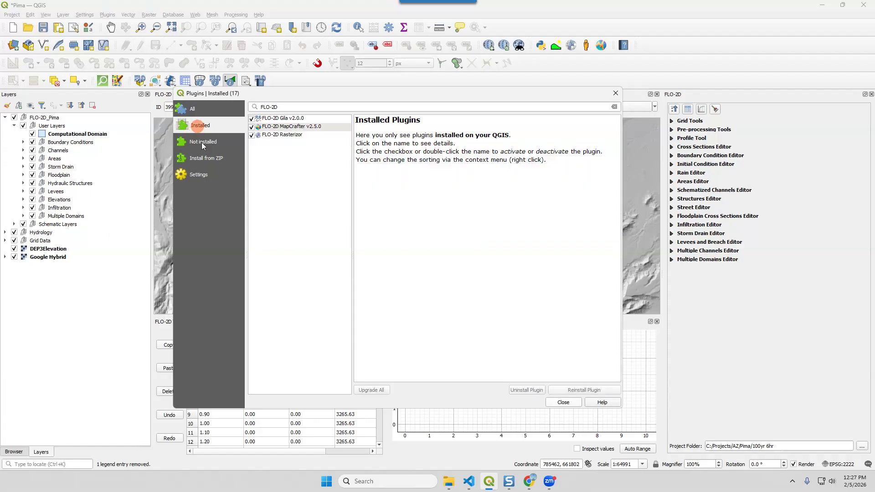
pyautogui.click(295, 128)
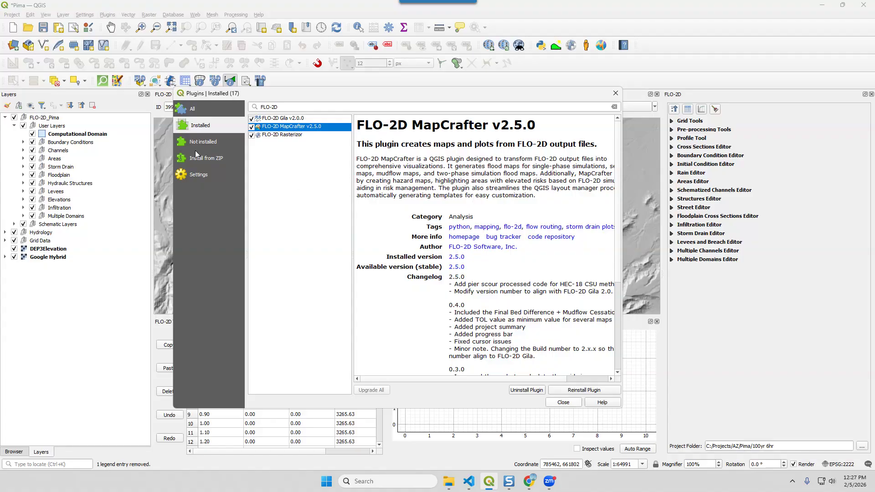
pyautogui.click(206, 109)
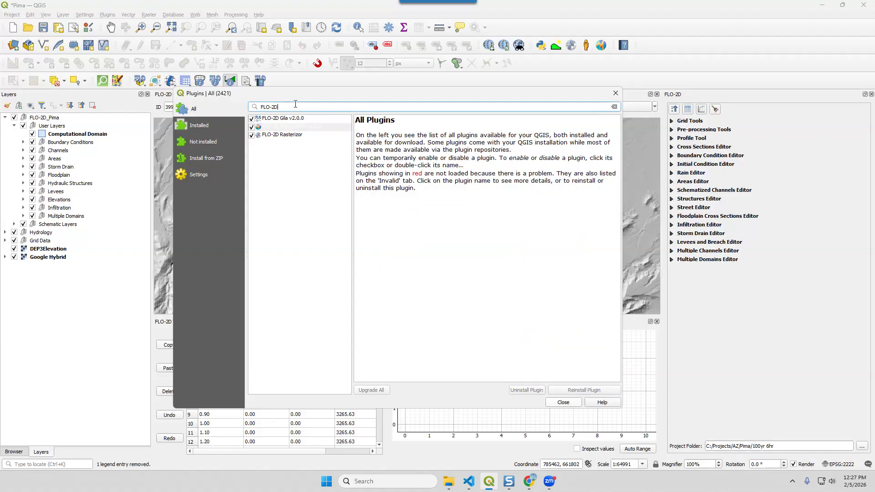
pyautogui.moveTo(292, 107); pyautogui.dragTo(253, 107)
pyautogui.press('BackSpace')
pyautogui.write('FLO-2D')
pyautogui.click(284, 120)
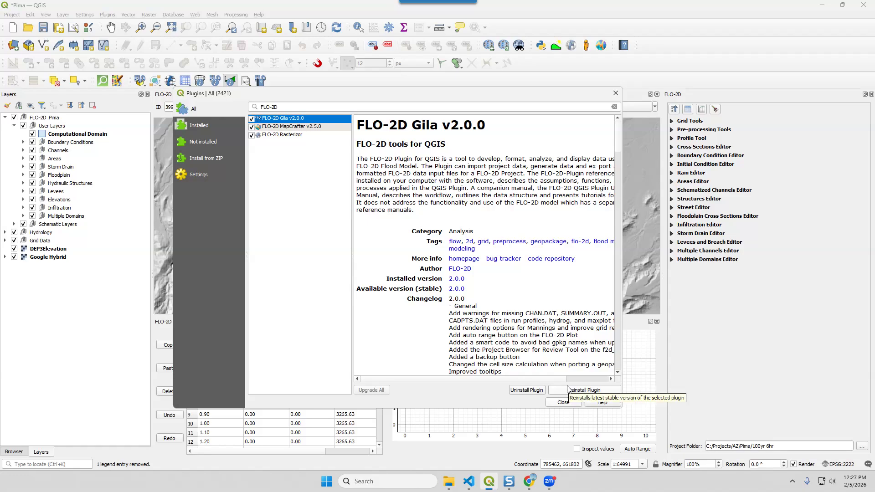
pyautogui.click(274, 128)
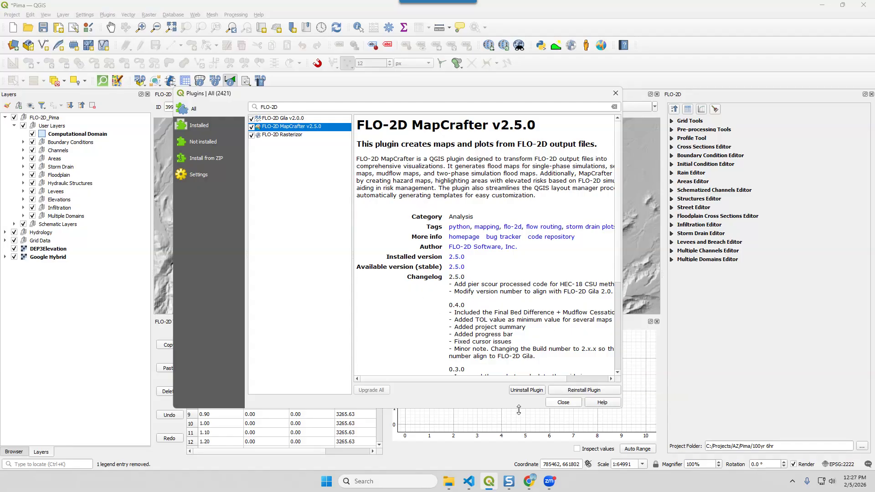
pyautogui.click(563, 403)
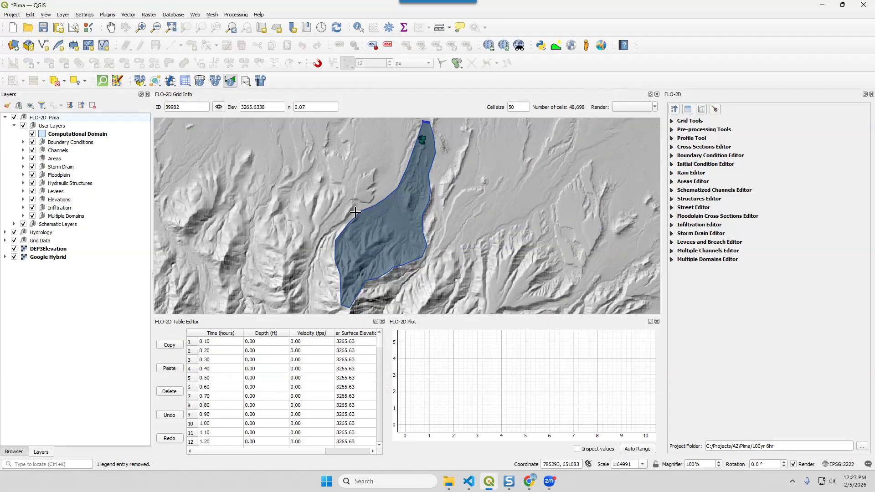
# Create a HEC-18 CSU pier scour hazard map in FLO-2D MapCrafter using time-dependent HDF5 hydraulics
pyautogui.click(601, 45)
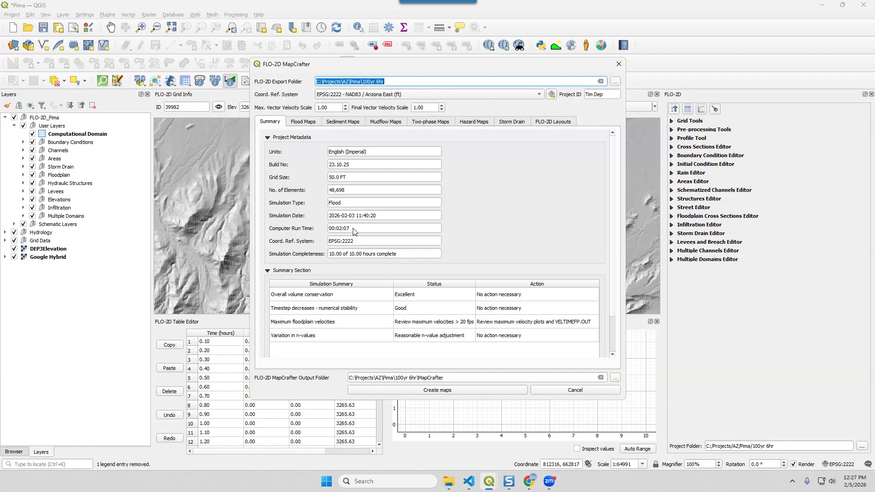
pyautogui.click(542, 188)
pyautogui.click(474, 123)
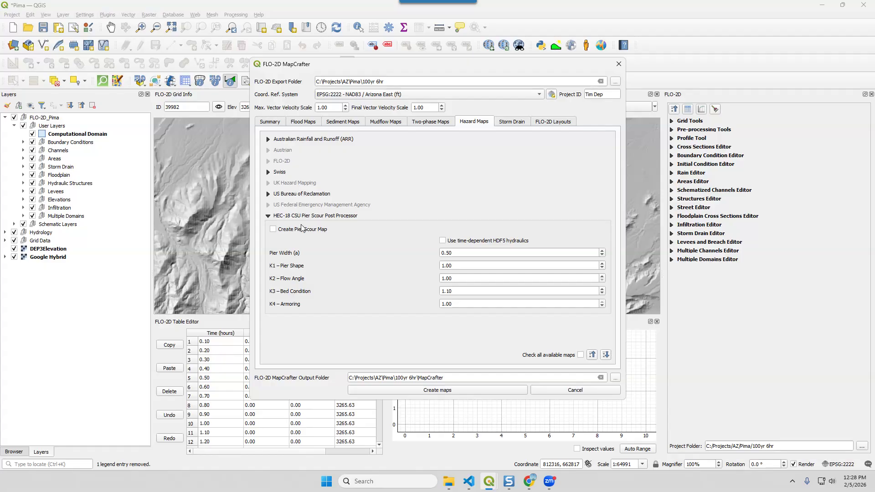
pyautogui.click(273, 230)
pyautogui.click(443, 241)
pyautogui.click(456, 391)
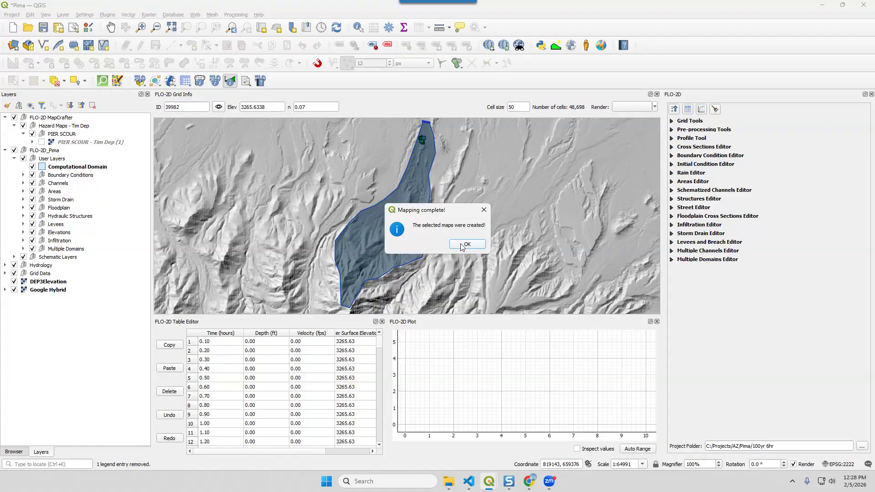
pyautogui.click(462, 245)
# Create a second pier scour map with project ID "Max D and Max V" and time-dependent HDF5 hydraulics turned off
pyautogui.click(601, 45)
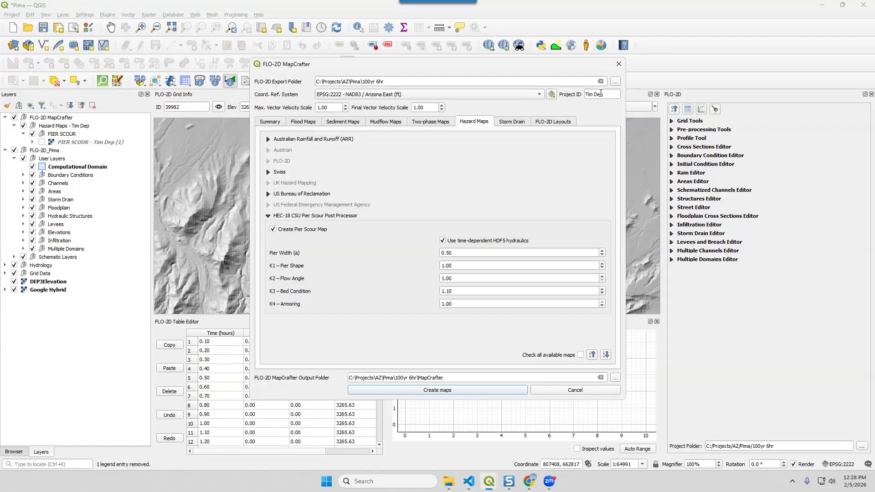
pyautogui.moveTo(604, 95); pyautogui.dragTo(578, 95)
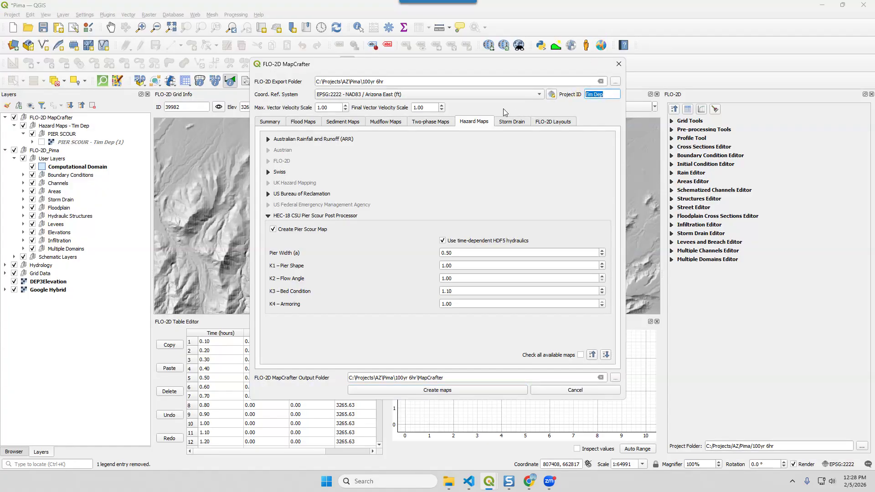
pyautogui.write('Max D and Max V')
pyautogui.click(443, 241)
pyautogui.click(452, 391)
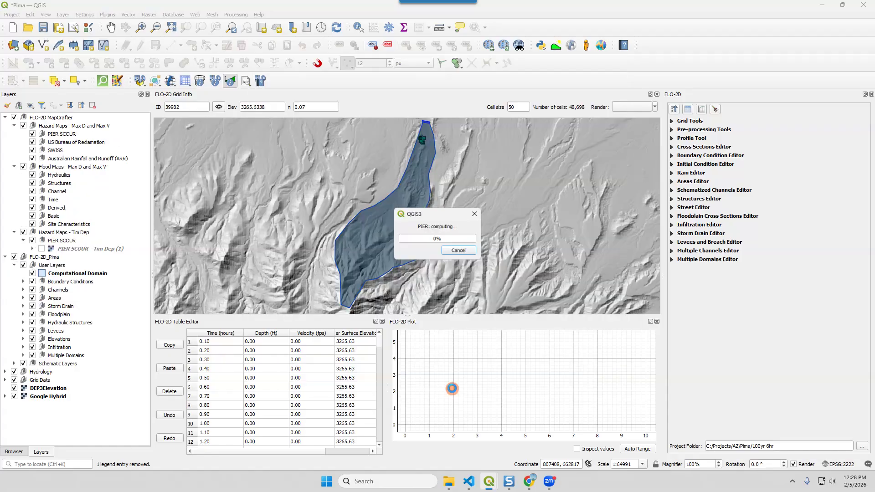
pyautogui.click(467, 244)
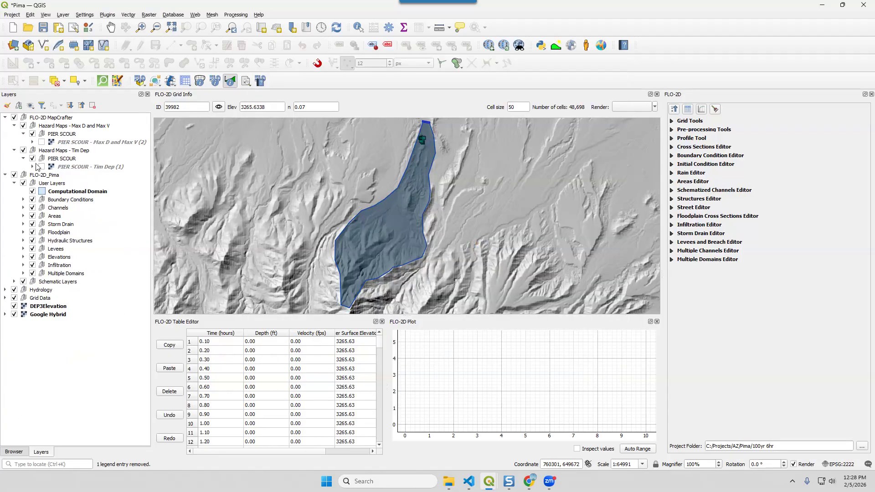
# Show both pier scour layers, Max D and Max V and Tim Dep, on the map
pyautogui.click(42, 142)
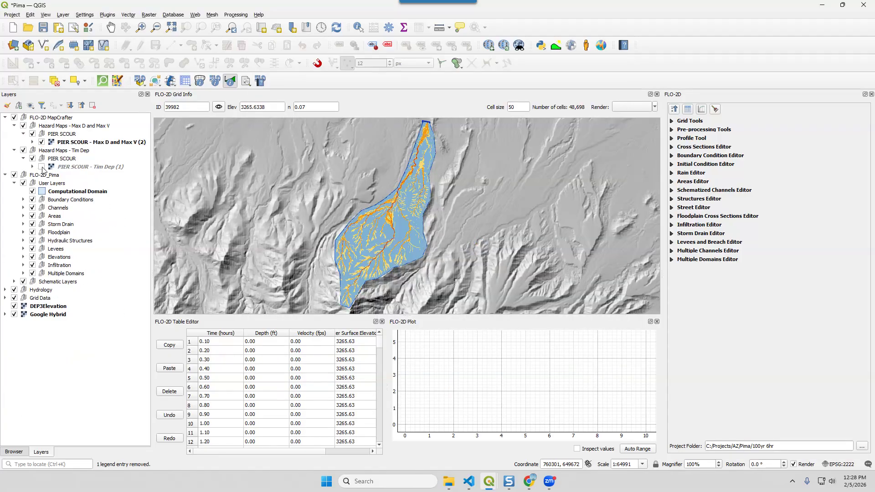
pyautogui.click(42, 167)
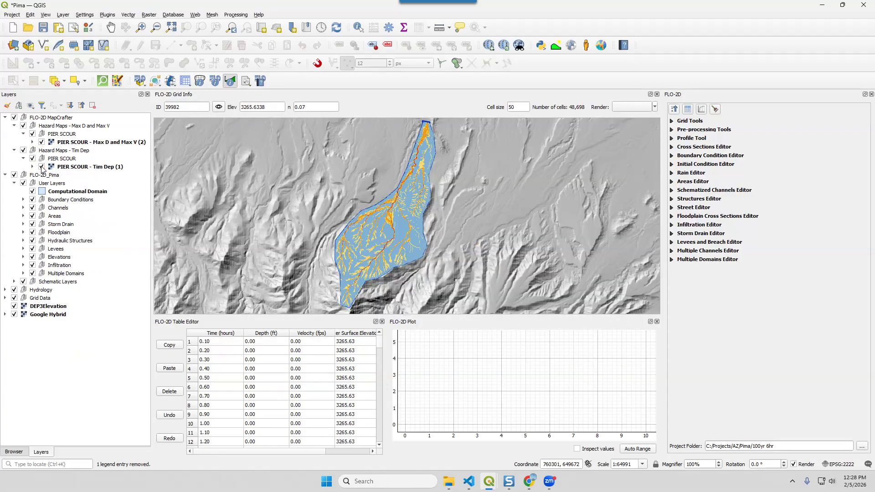
pyautogui.click(70, 167)
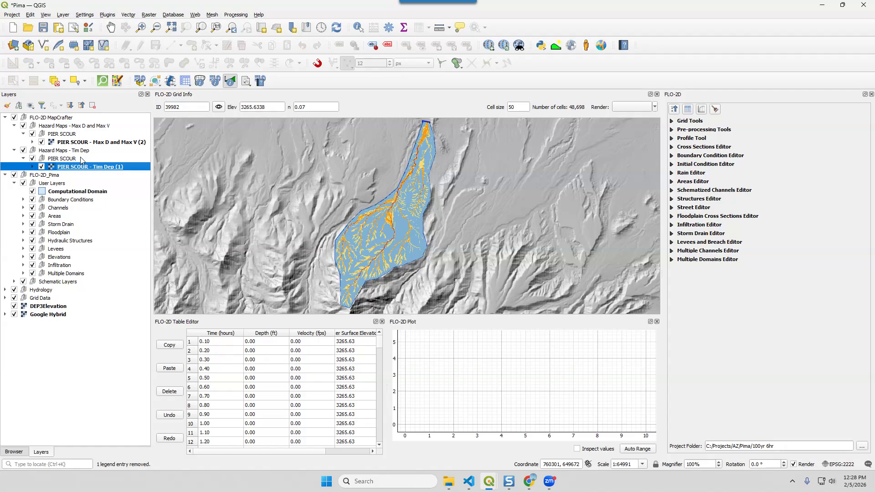
pyautogui.click(103, 143)
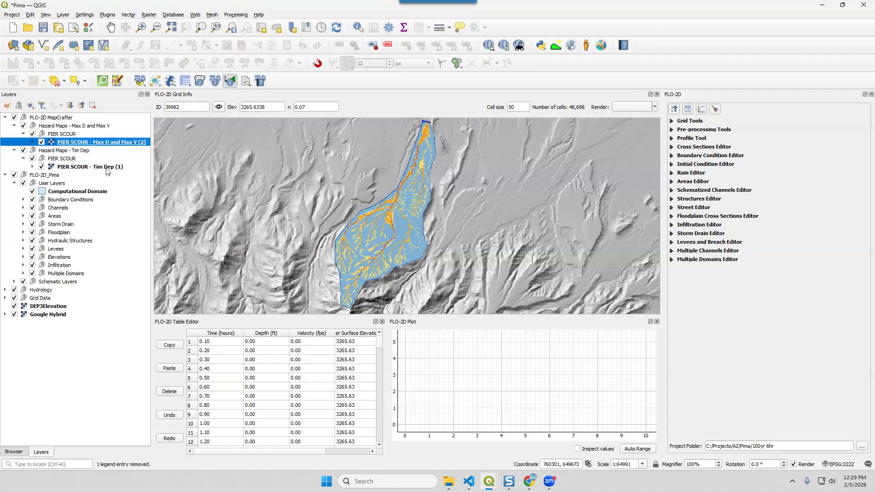
pyautogui.click(107, 169)
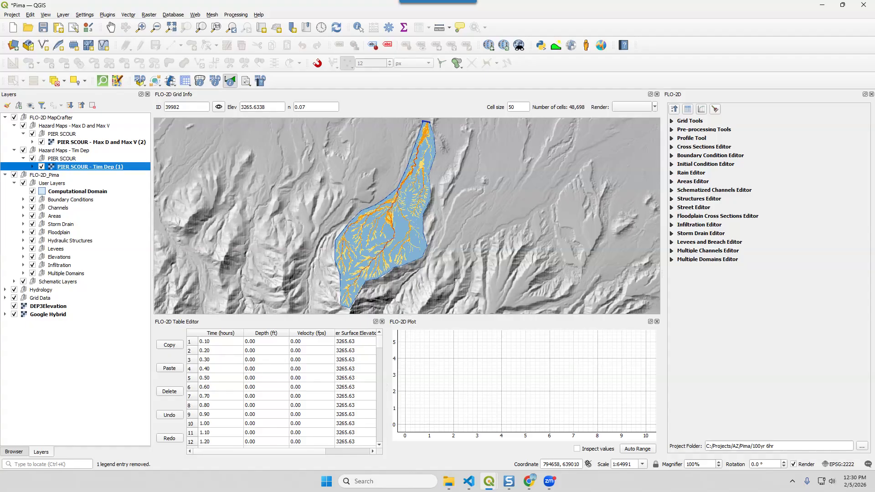
# Open the FLO-2D online documentation and go to MapCrafter's Pier Scour (HEC-18 CSU Method) section
pyautogui.click(260, 82)
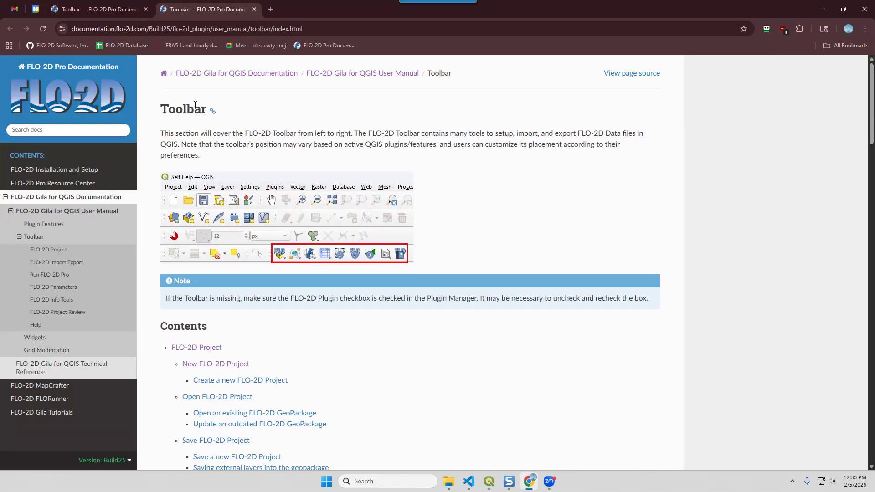
pyautogui.click(48, 105)
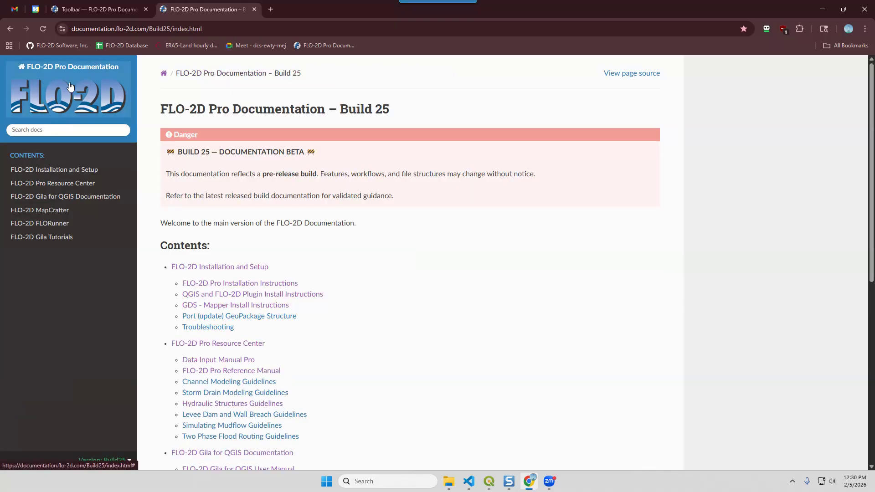
pyautogui.click(44, 212)
pyautogui.click(55, 305)
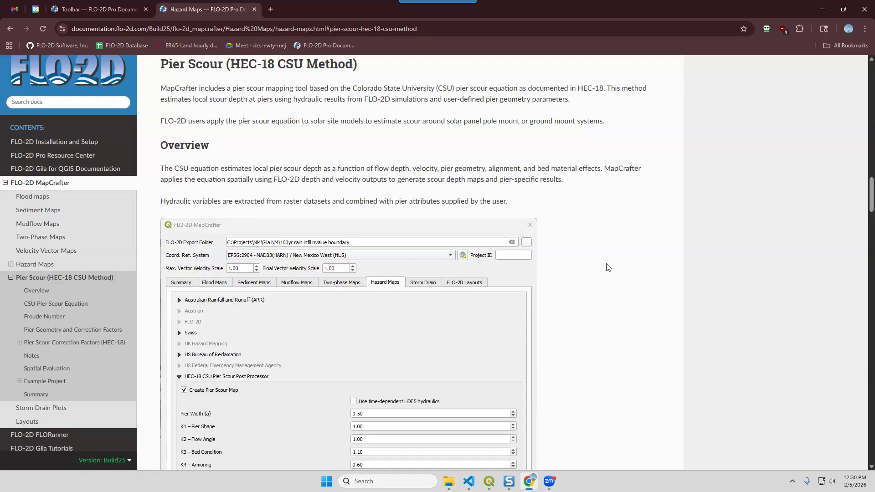
# Read the pier scour equation, Froude number, K1 to K4 correction factors and spatial evaluation notes, returning to the section's start
pyautogui.scroll(-8, 607, 267)
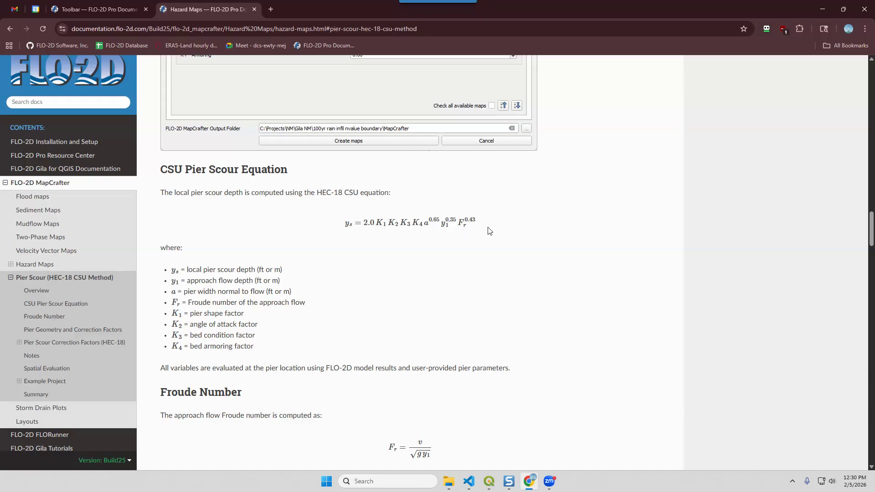
pyautogui.scroll(-6, 488, 230)
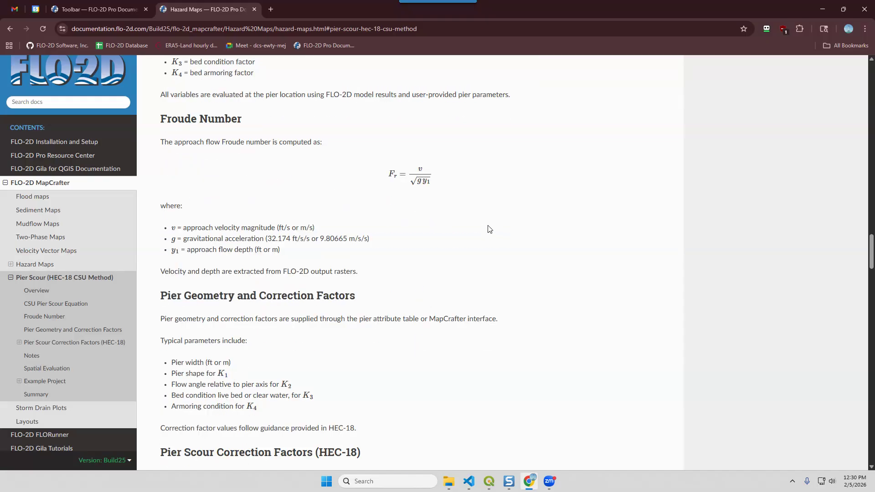
pyautogui.scroll(-6, 489, 229)
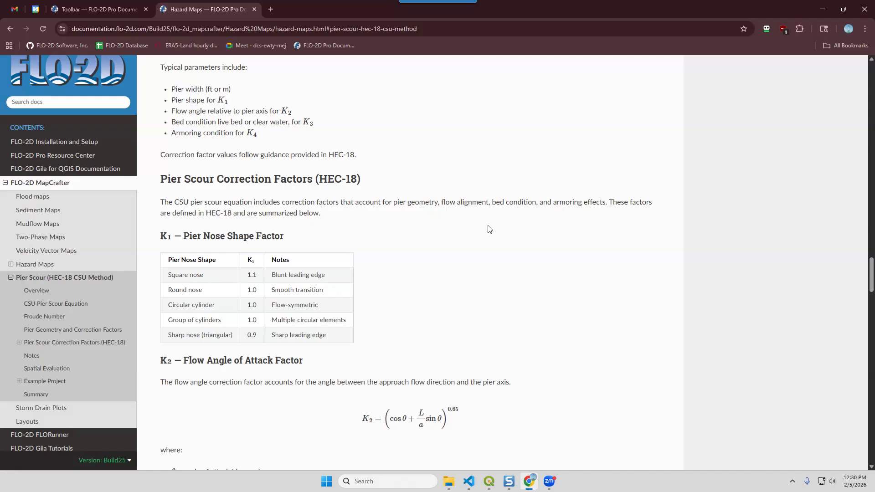
pyautogui.scroll(-3, 489, 229)
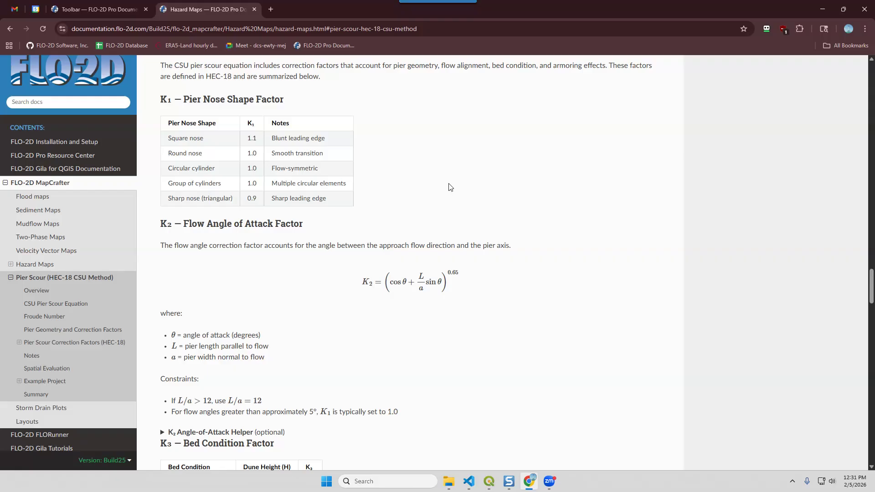
pyautogui.scroll(-3, 451, 187)
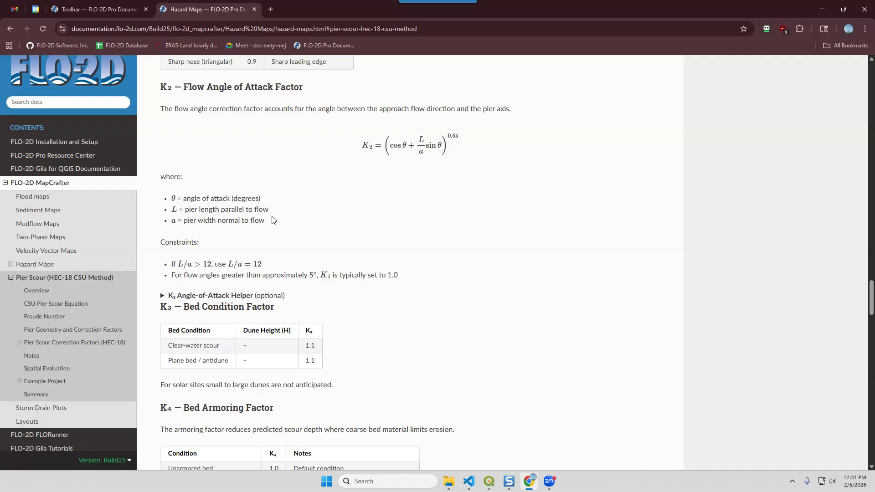
pyautogui.scroll(-3, 425, 237)
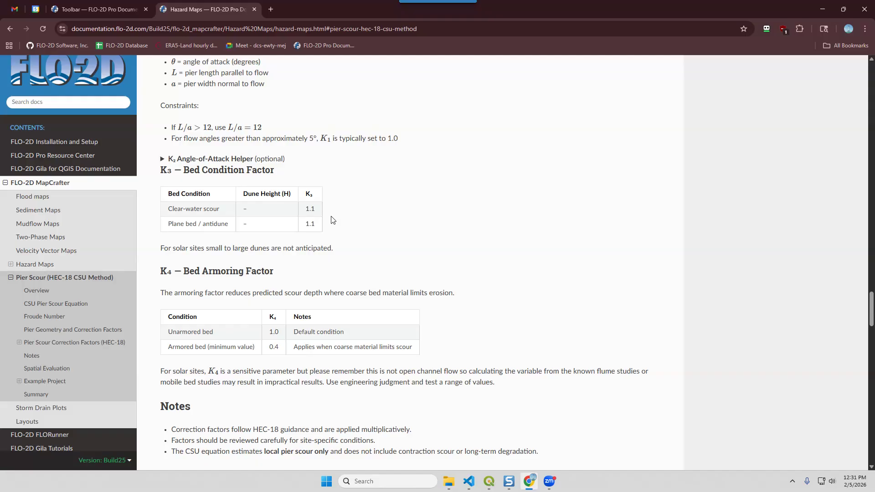
pyautogui.scroll(-3, 463, 232)
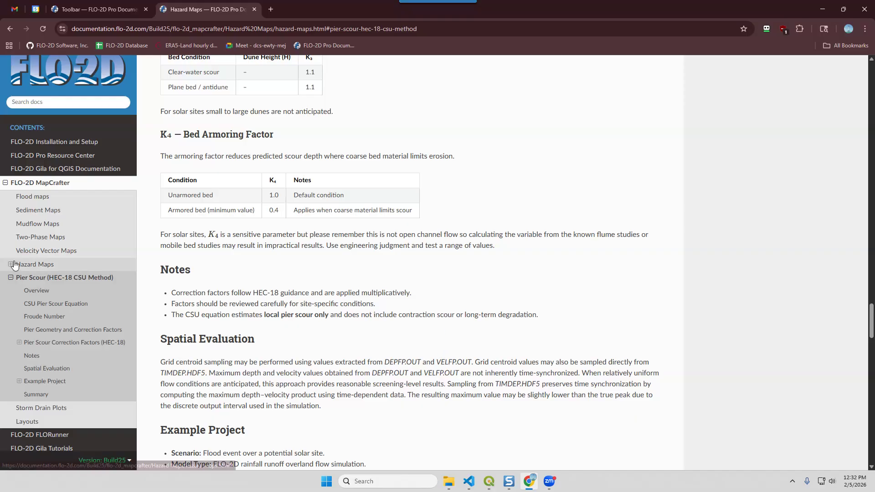
pyautogui.click(45, 279)
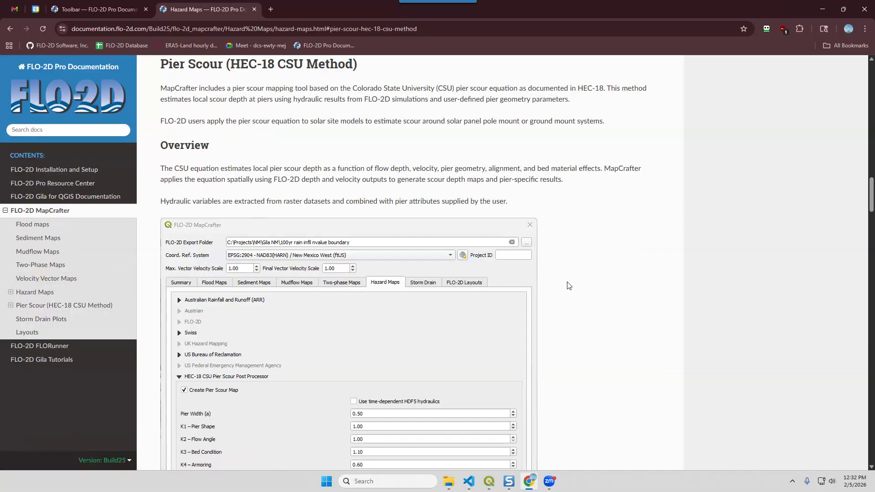